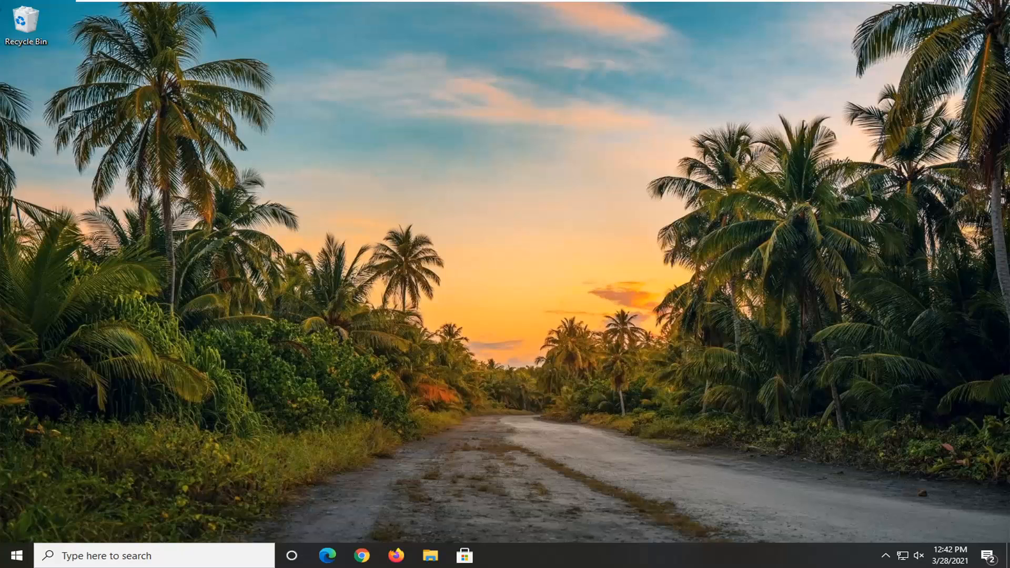
Step: Search Windows for cmd and open Command Prompt as administrator, allowing it to make changes to the device
{"action": "left_click", "coordinate": [11, 559]}
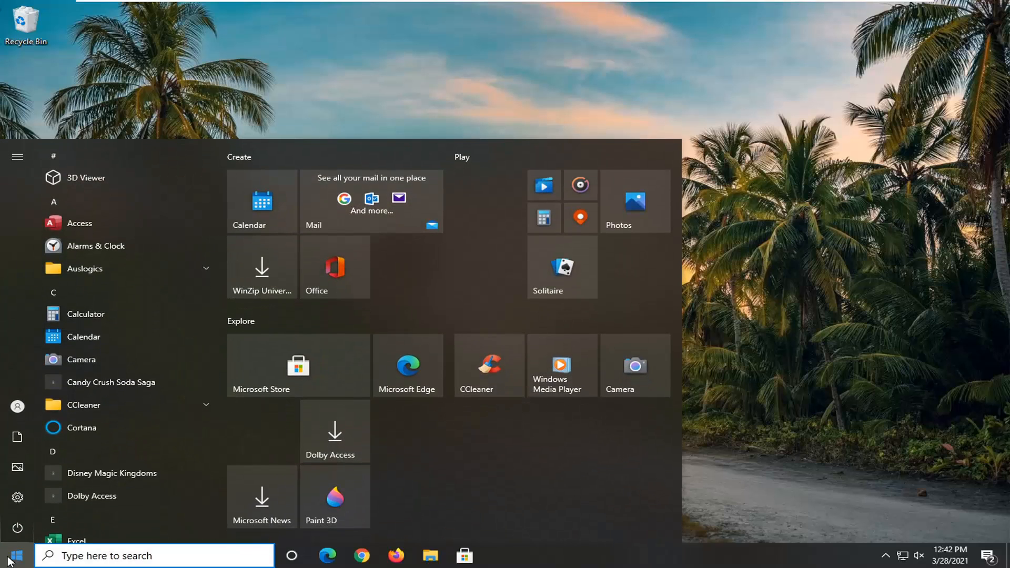
{"action": "type", "text": "cmd"}
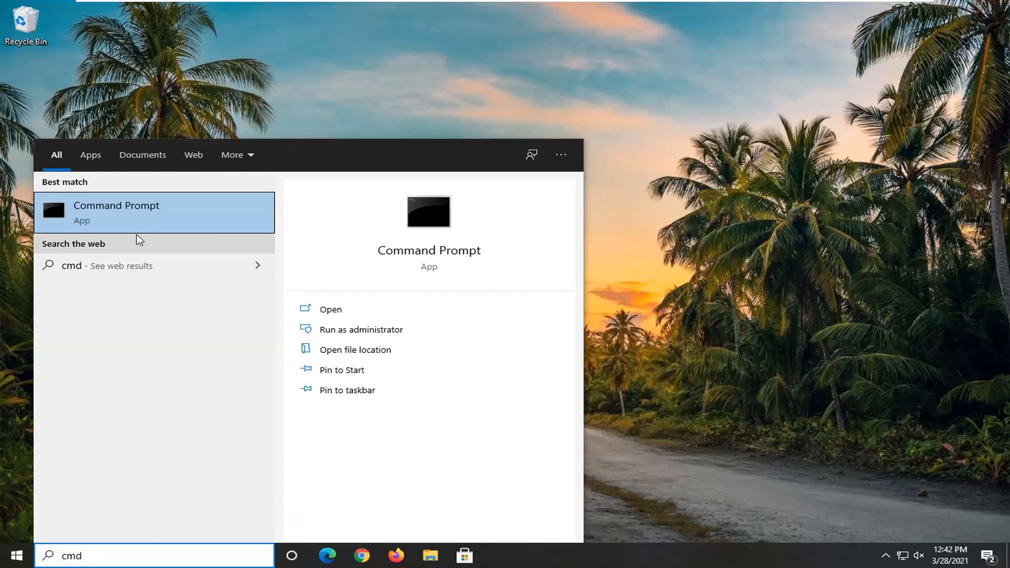
{"action": "right_click", "coordinate": [119, 213]}
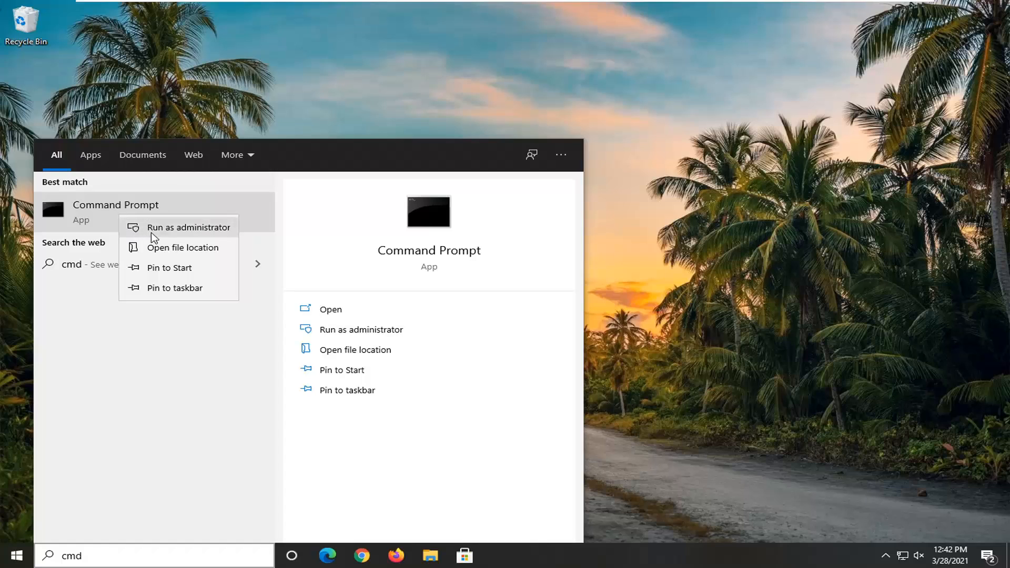
{"action": "left_click", "coordinate": [195, 229]}
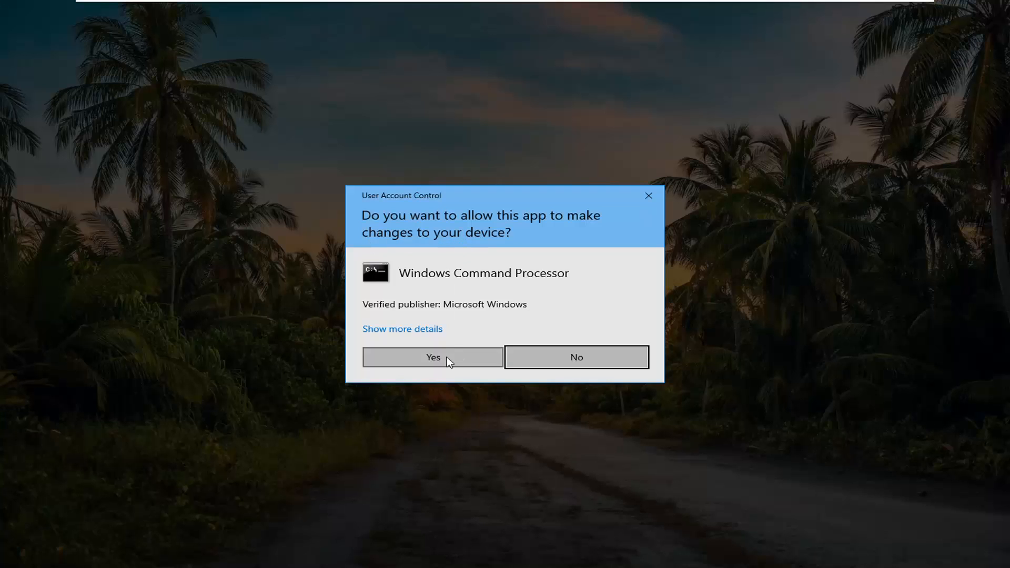
{"action": "left_click", "coordinate": [433, 358]}
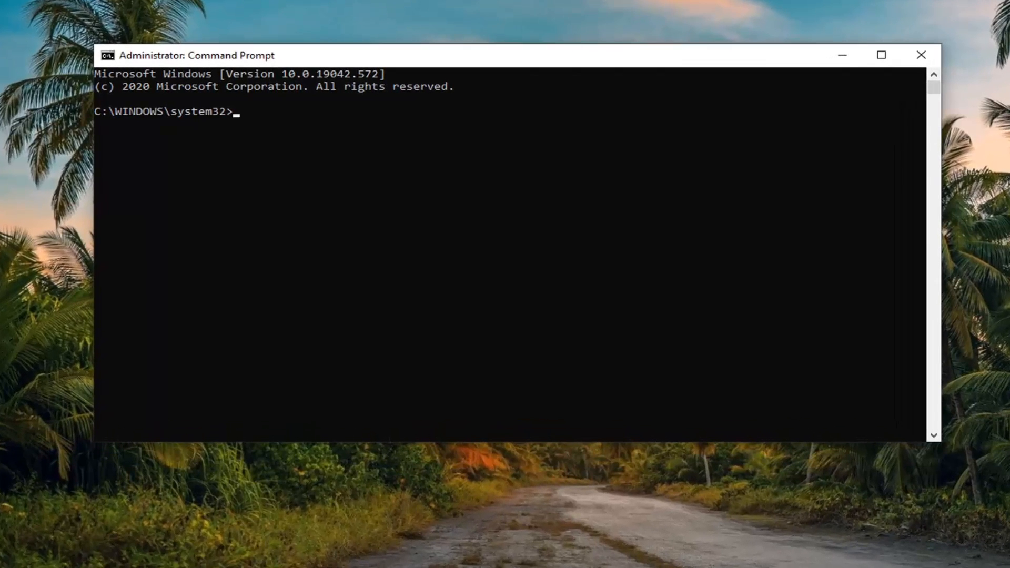
Step: Run the command "netsh winsock reset" and close Command Prompt
{"action": "type", "text": "netsh winsock reset"}
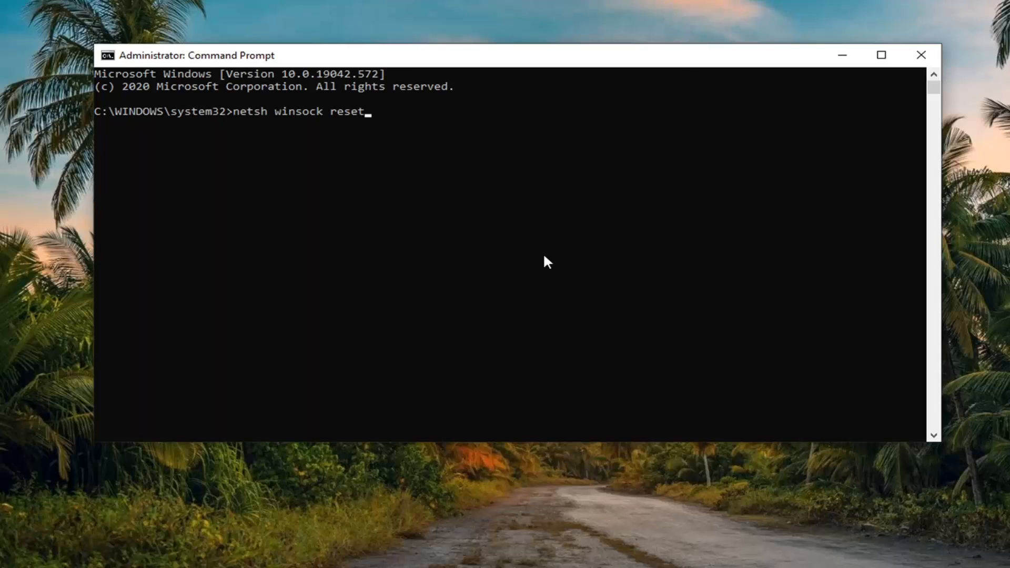
{"action": "key", "text": "Return"}
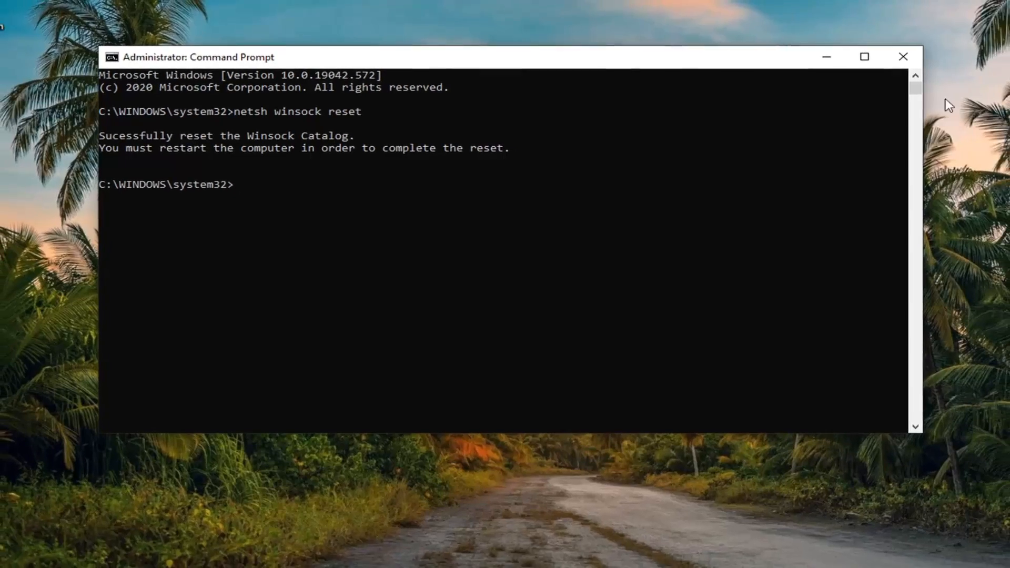
{"action": "left_click", "coordinate": [921, 55]}
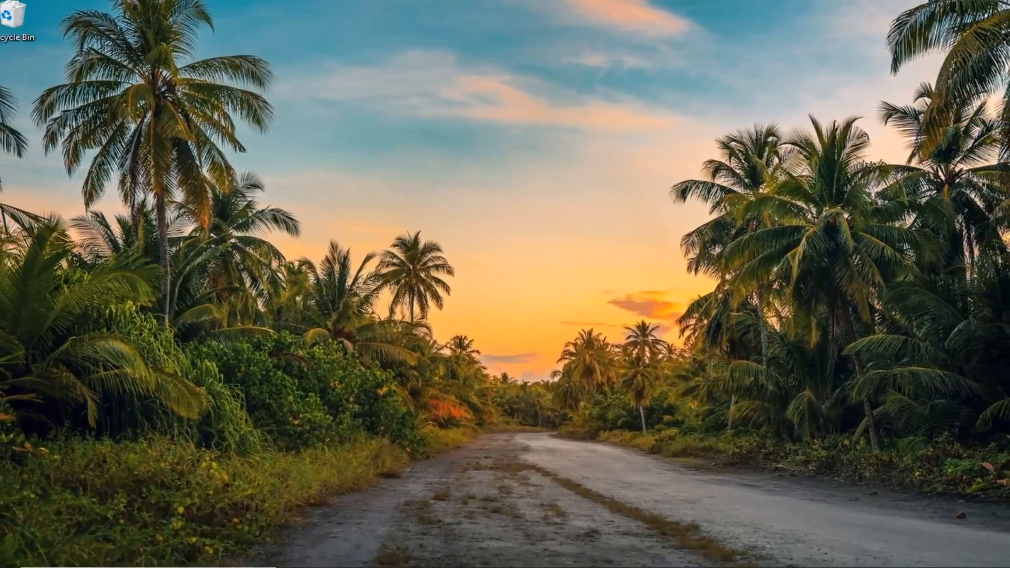
Step: Restart the computer
{"action": "left_click", "coordinate": [16, 555]}
{"action": "left_click", "coordinate": [17, 527]}
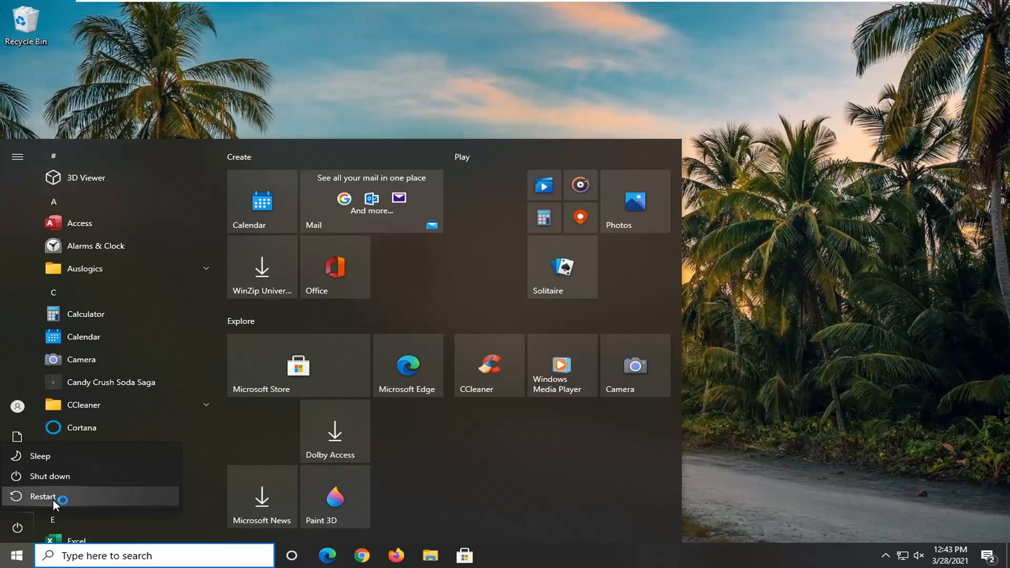
{"action": "left_click", "coordinate": [53, 498]}
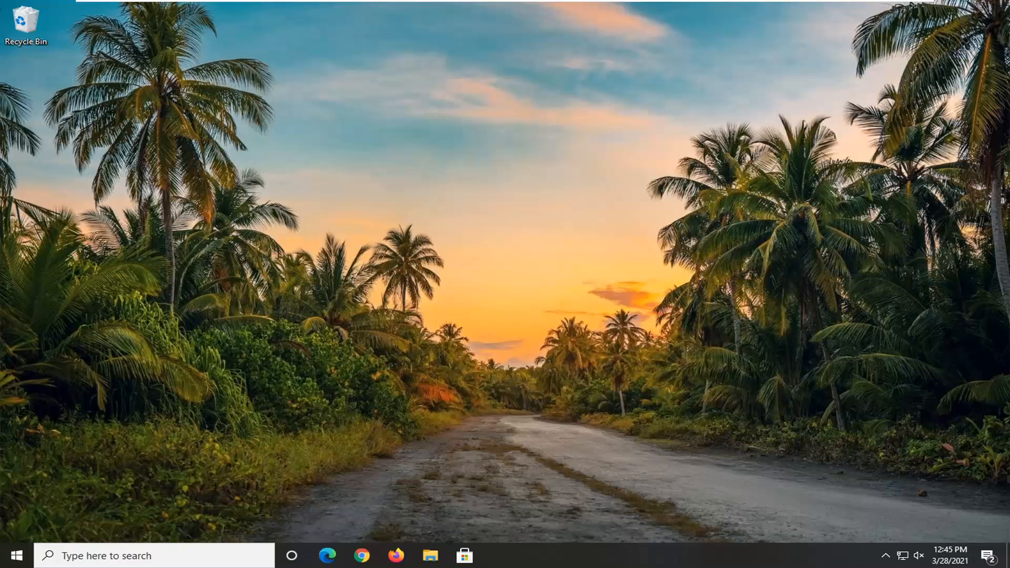
Step: Search Windows for "features" and open "Turn Windows features on or off"
{"action": "left_click", "coordinate": [16, 557]}
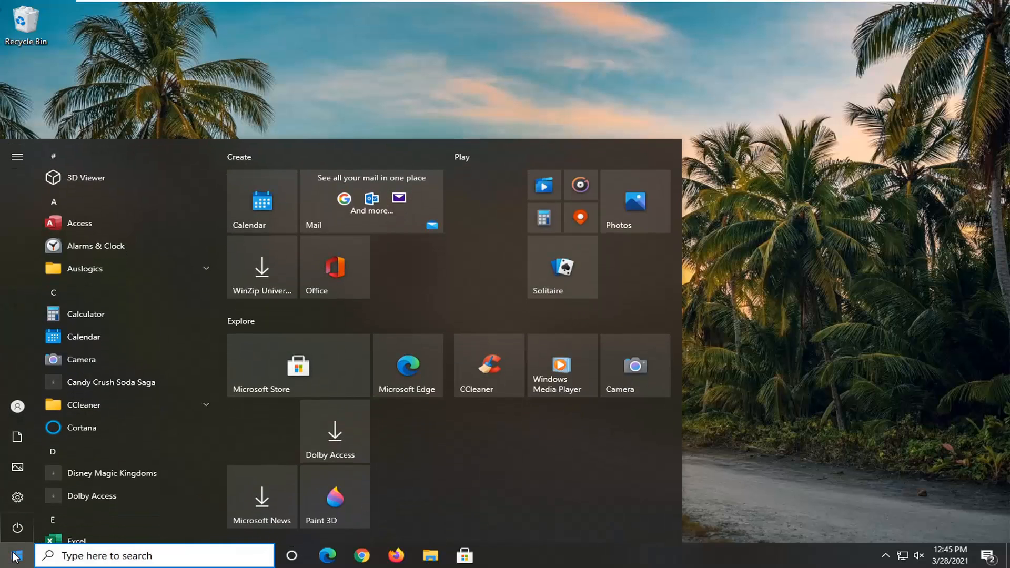
{"action": "type", "text": "features"}
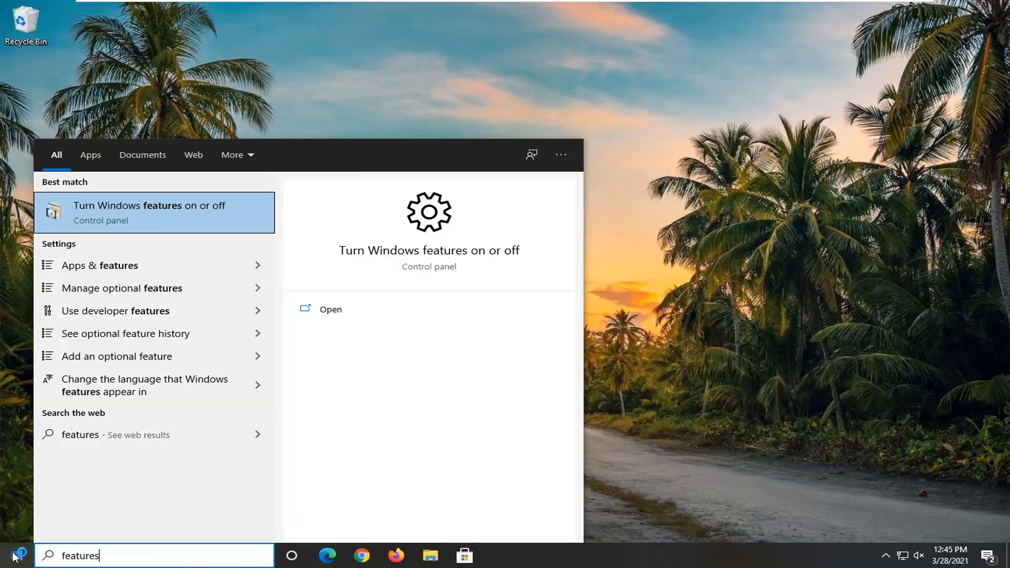
{"action": "left_click", "coordinate": [159, 206]}
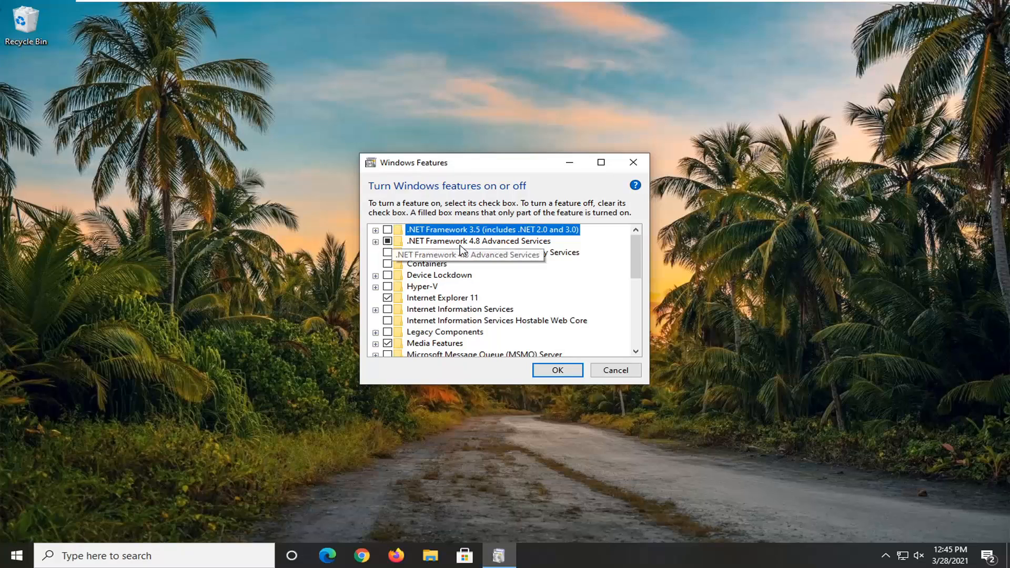
Step: Turn off .NET Framework 4.8 Advanced Services, including its WCF Services, and apply the feature changes
{"action": "left_click", "coordinate": [375, 241]}
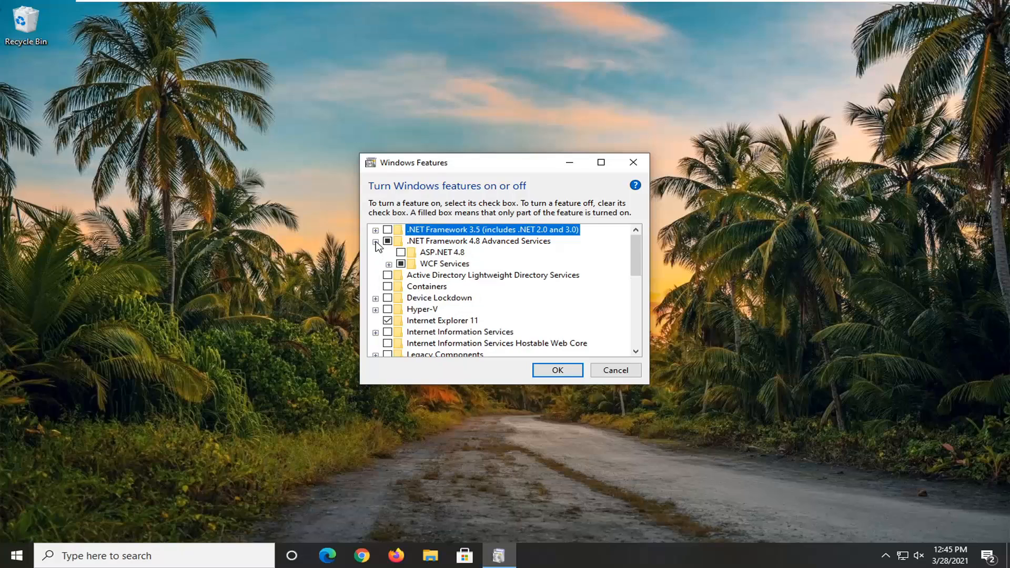
{"action": "left_click", "coordinate": [375, 230]}
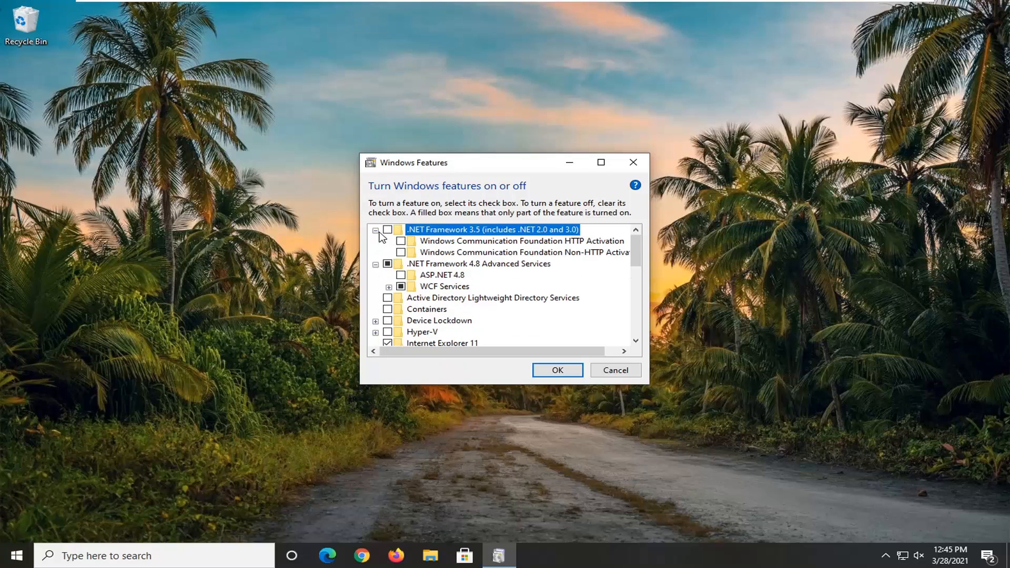
{"action": "left_click", "coordinate": [389, 287]}
{"action": "left_click", "coordinate": [400, 275]}
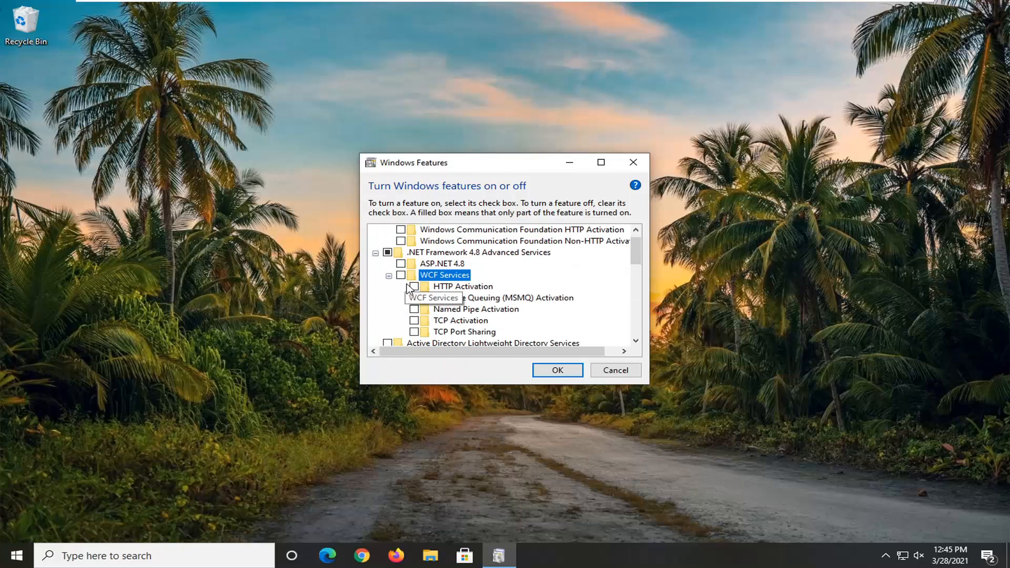
{"action": "left_click", "coordinate": [389, 275]}
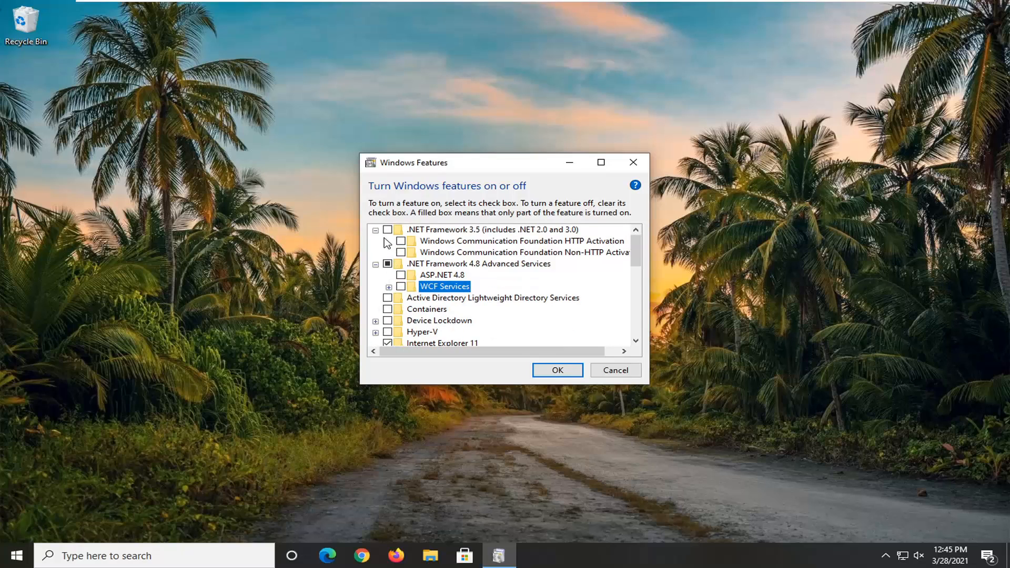
{"action": "left_click", "coordinate": [387, 264]}
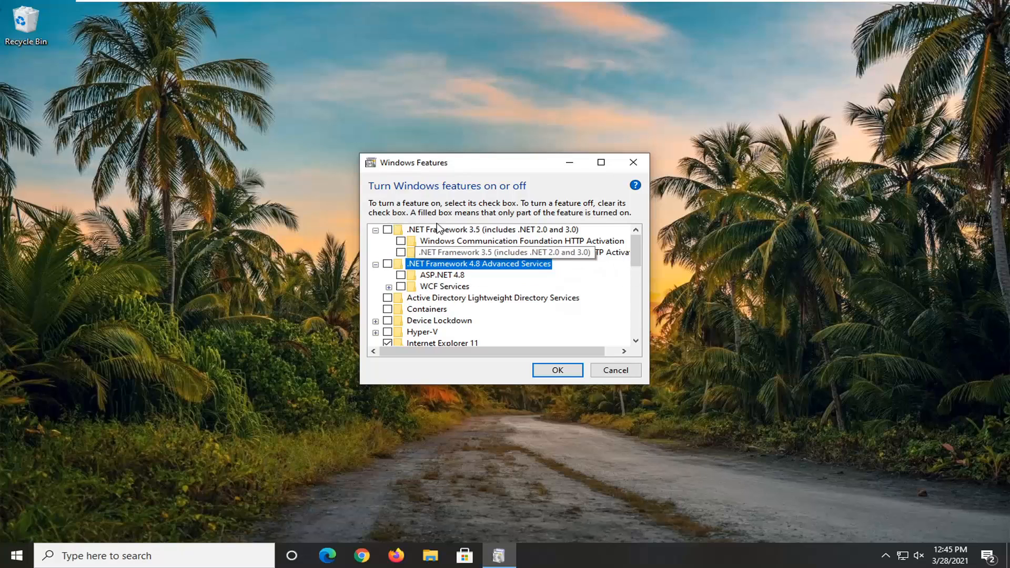
{"action": "left_click", "coordinate": [563, 373]}
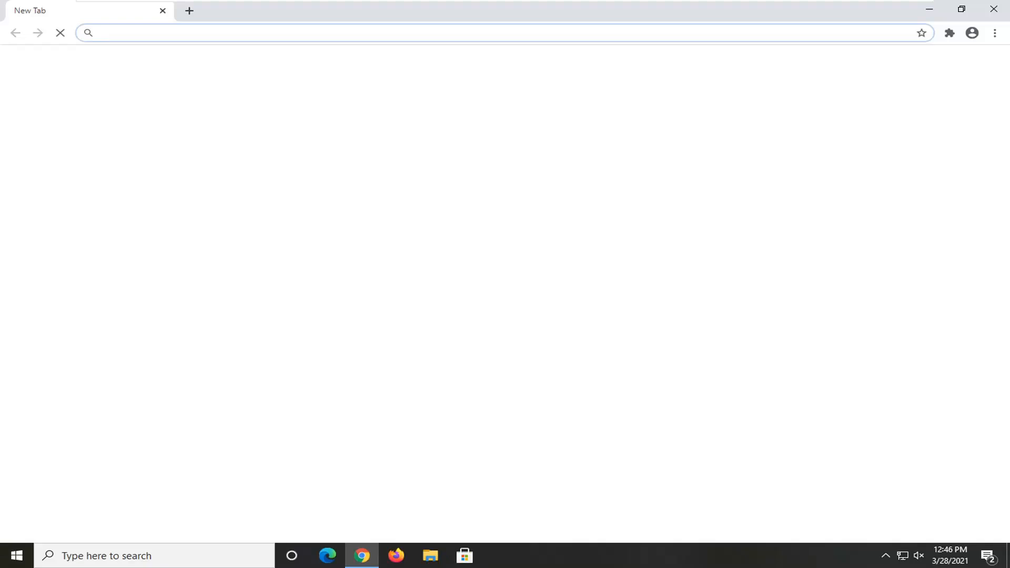
Step: Go to google.com in Chrome
{"action": "type", "text": "visual"}
{"action": "key", "text": "ctrl+a"}
{"action": "type", "text": "g"}
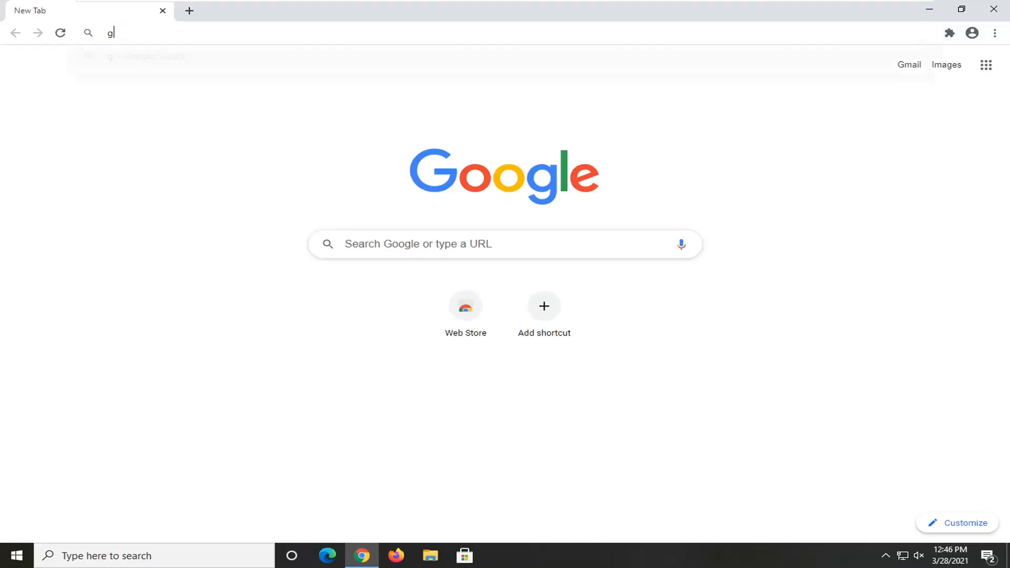
{"action": "type", "text": "oogle.com"}
{"action": "key", "text": "Return"}
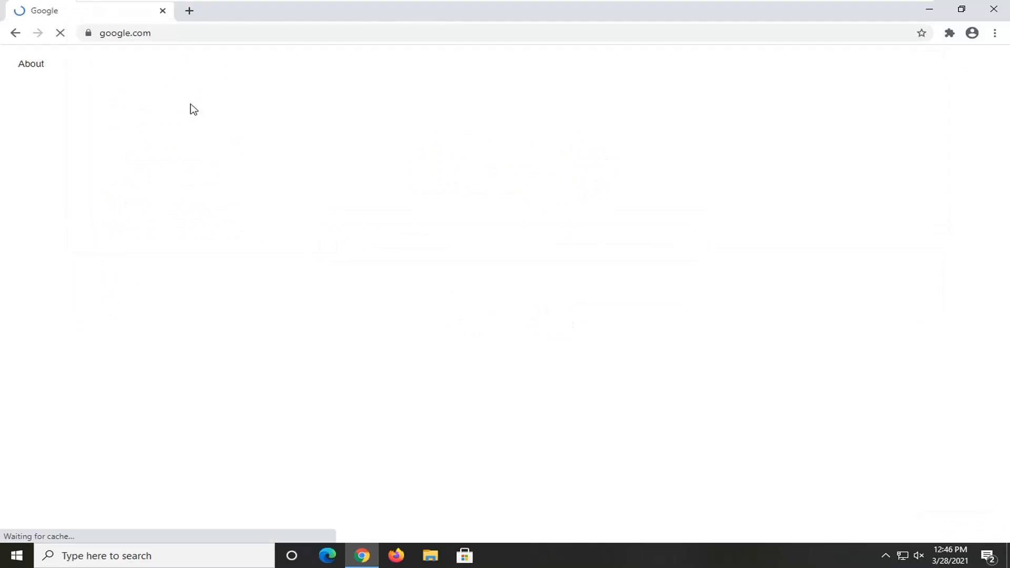
Step: Search Google for "visual studio express download"
{"action": "type", "text": "vi"}
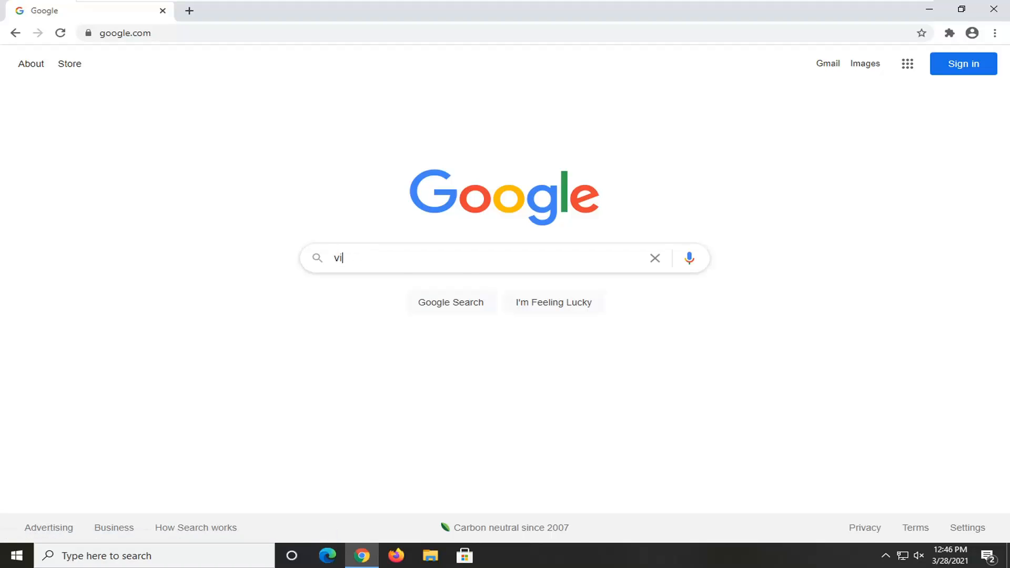
{"action": "type", "text": "sual stu"}
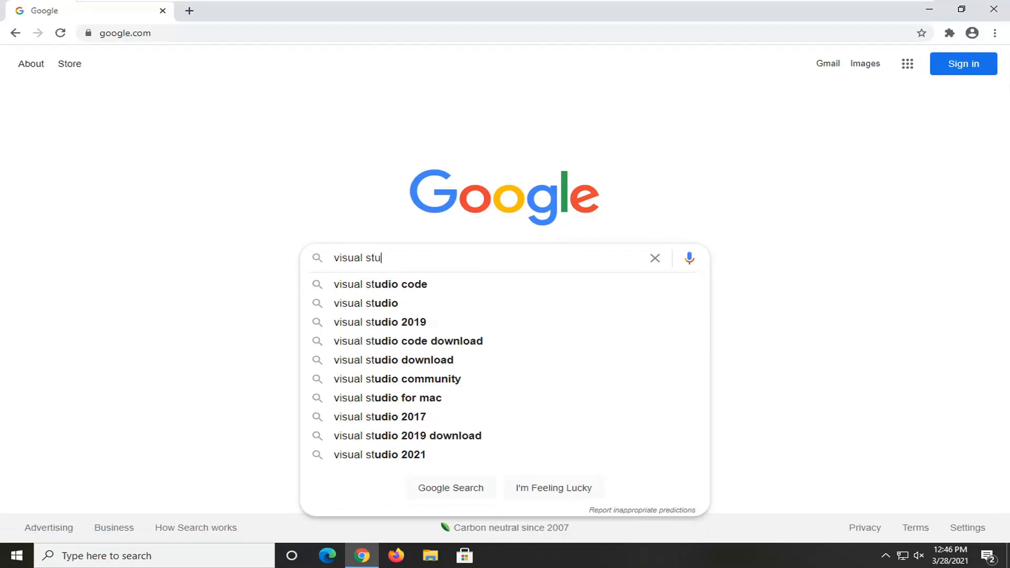
{"action": "type", "text": "dio express "}
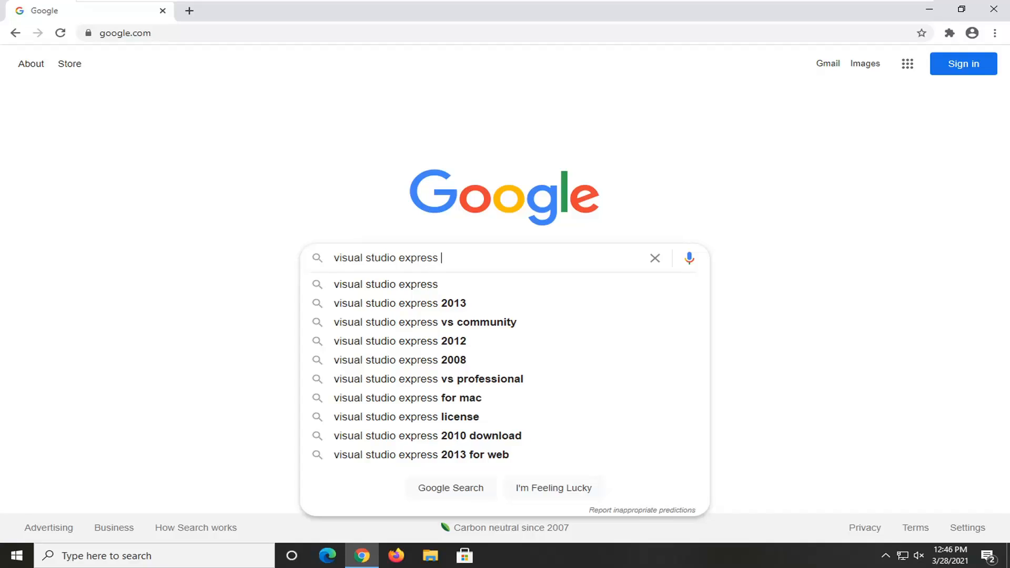
{"action": "type", "text": "download"}
{"action": "key", "text": "Return"}
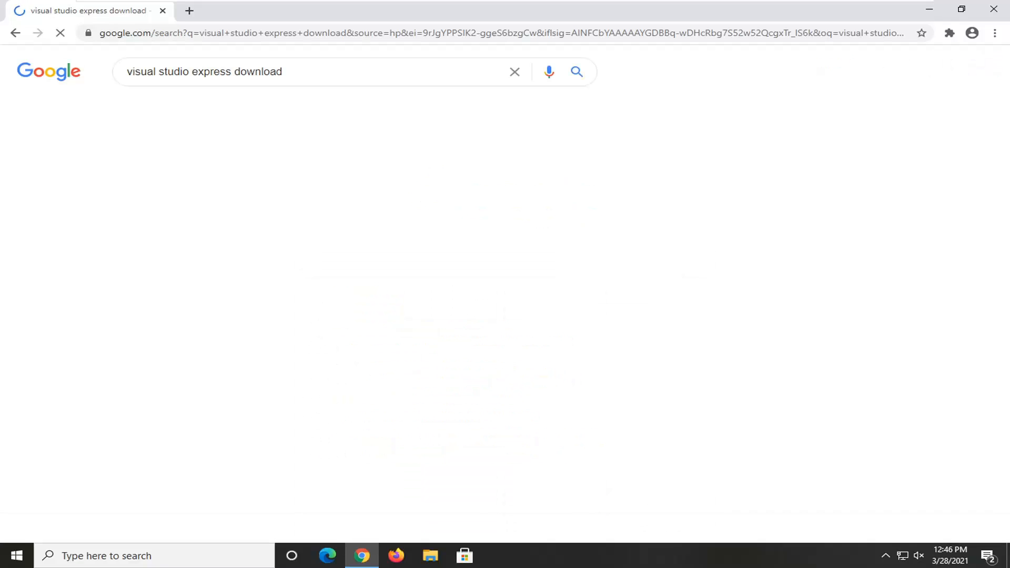
Step: Open Microsoft's Visual Studio Express page from the search results and download Community 2019
{"action": "scroll", "coordinate": [316, 254], "scroll_direction": "down", "scroll_amount": 1}
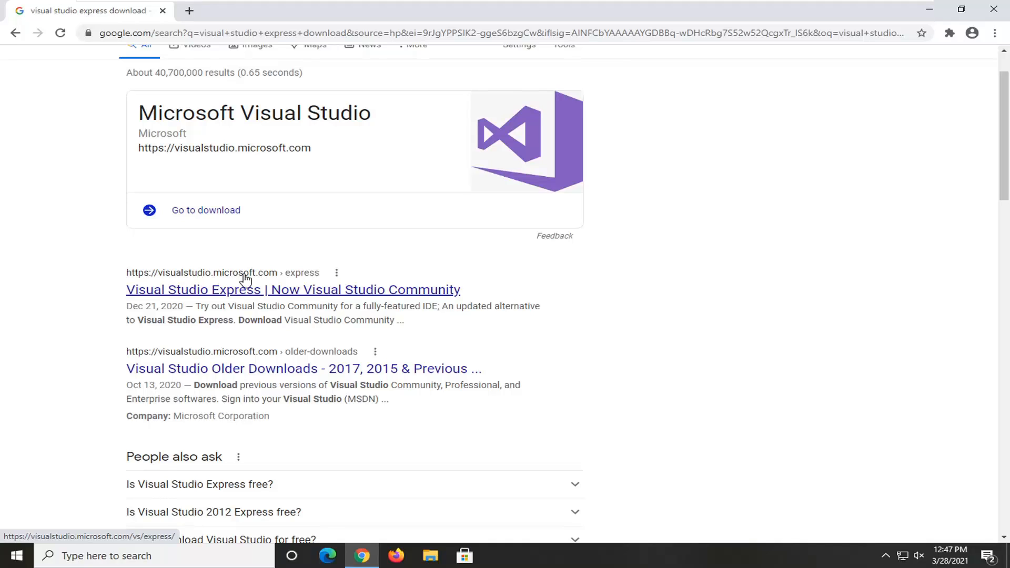
{"action": "left_click", "coordinate": [215, 292]}
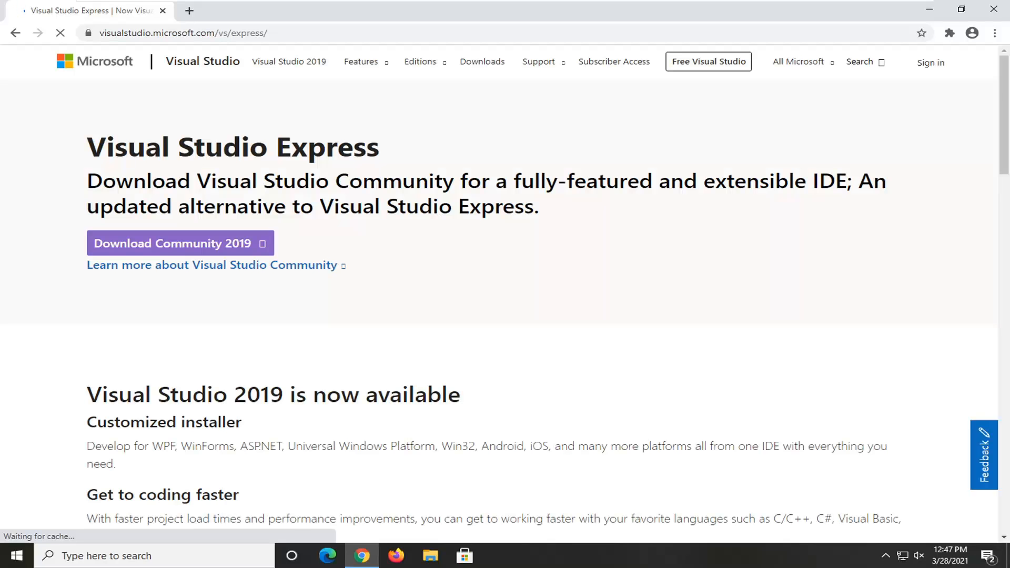
{"action": "left_click", "coordinate": [226, 245]}
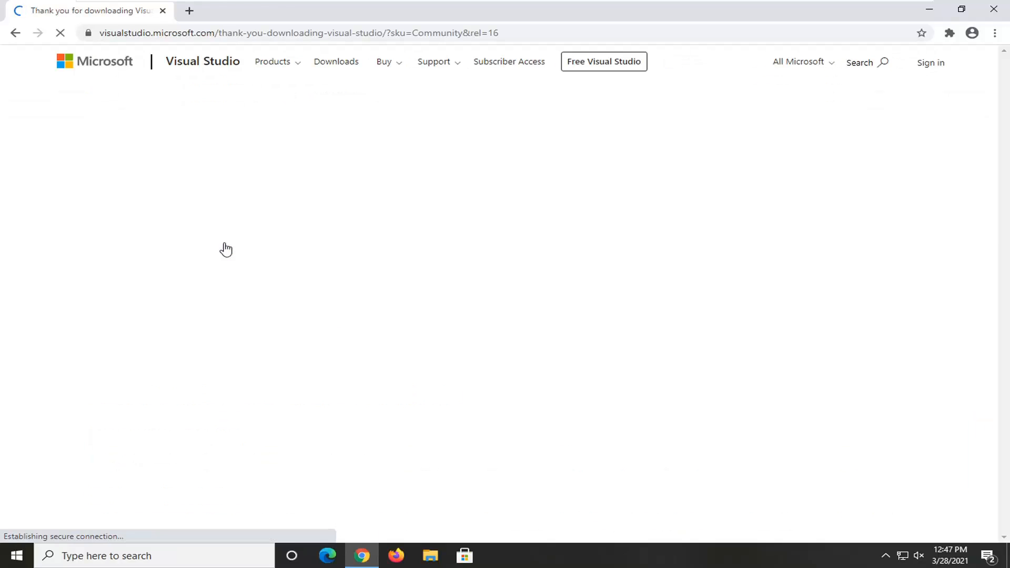
{"action": "scroll", "coordinate": [791, 286], "scroll_direction": "down", "scroll_amount": 5}
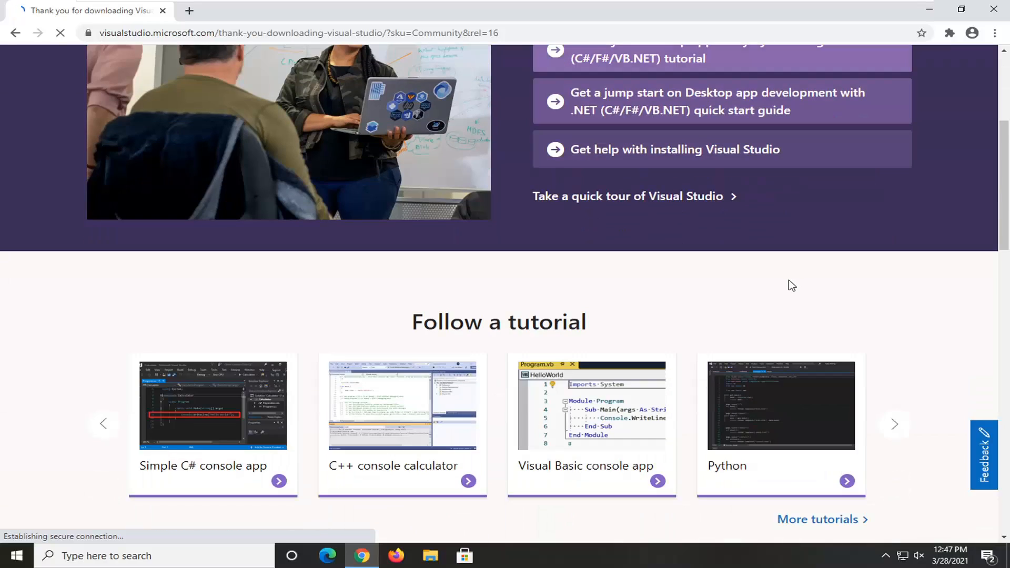
{"action": "scroll", "coordinate": [787, 285], "scroll_direction": "down", "scroll_amount": 3}
{"action": "scroll", "coordinate": [784, 284], "scroll_direction": "up", "scroll_amount": 7}
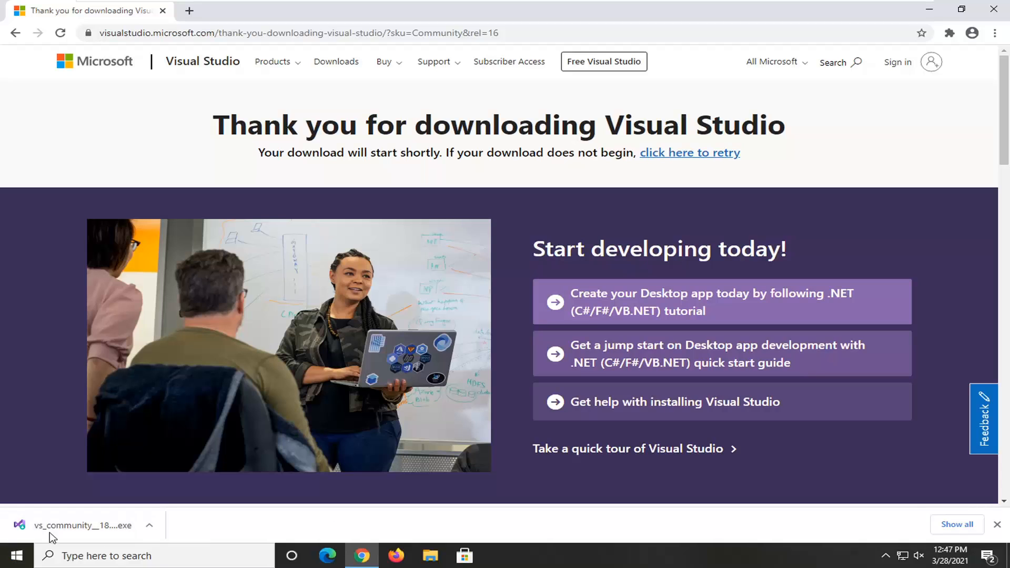
Step: Run the downloaded vs_community installer, allow it to make changes to the device, and continue past the privacy and license notice
{"action": "left_click", "coordinate": [63, 527]}
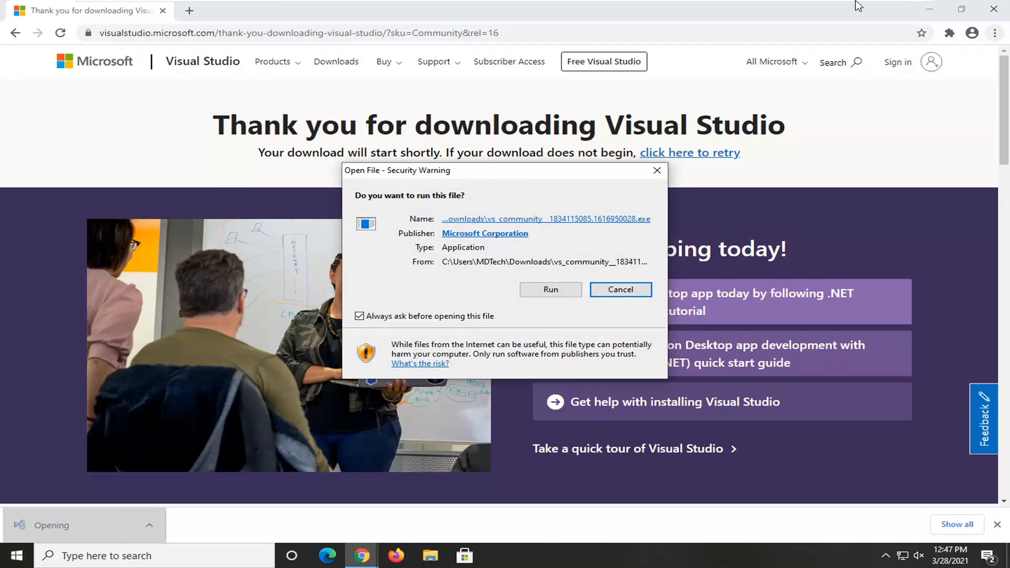
{"action": "left_click", "coordinate": [928, 10]}
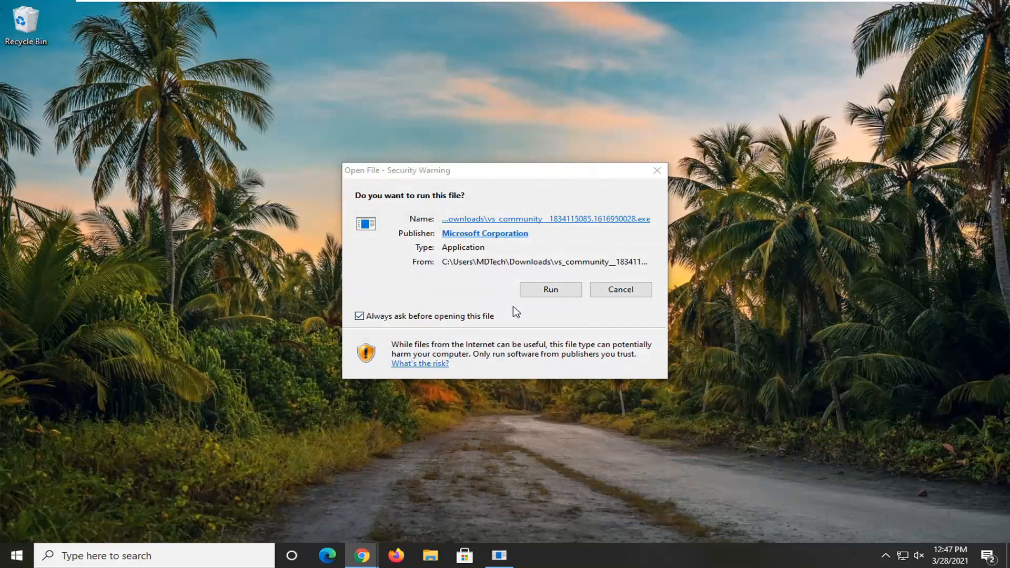
{"action": "left_click", "coordinate": [542, 289]}
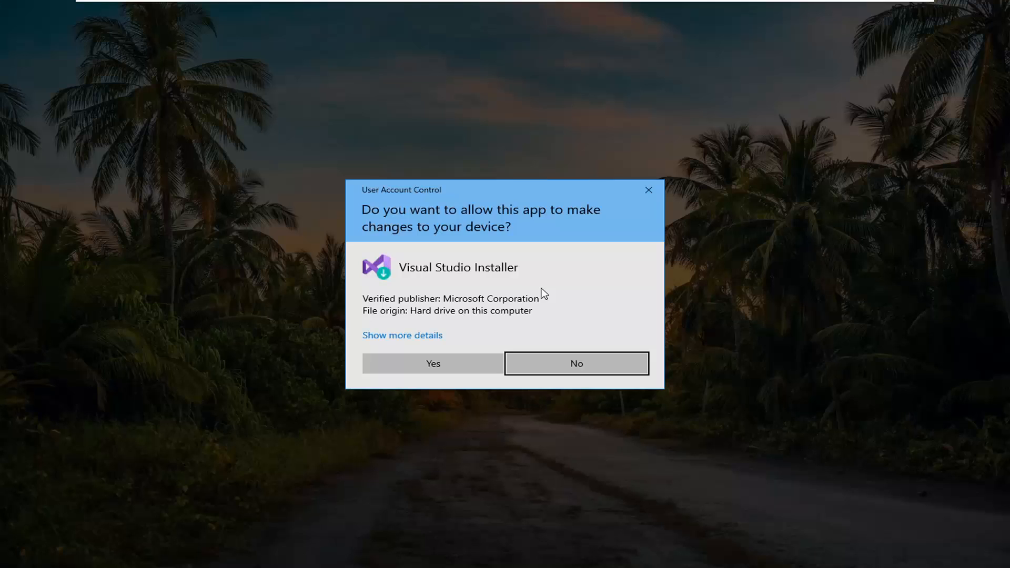
{"action": "left_click", "coordinate": [430, 364]}
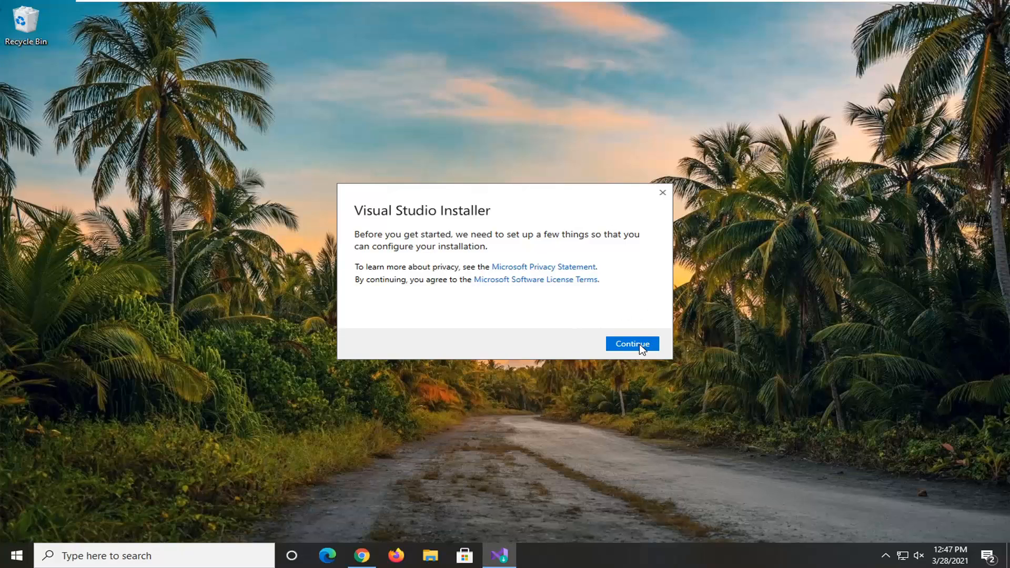
{"action": "left_click", "coordinate": [642, 346]}
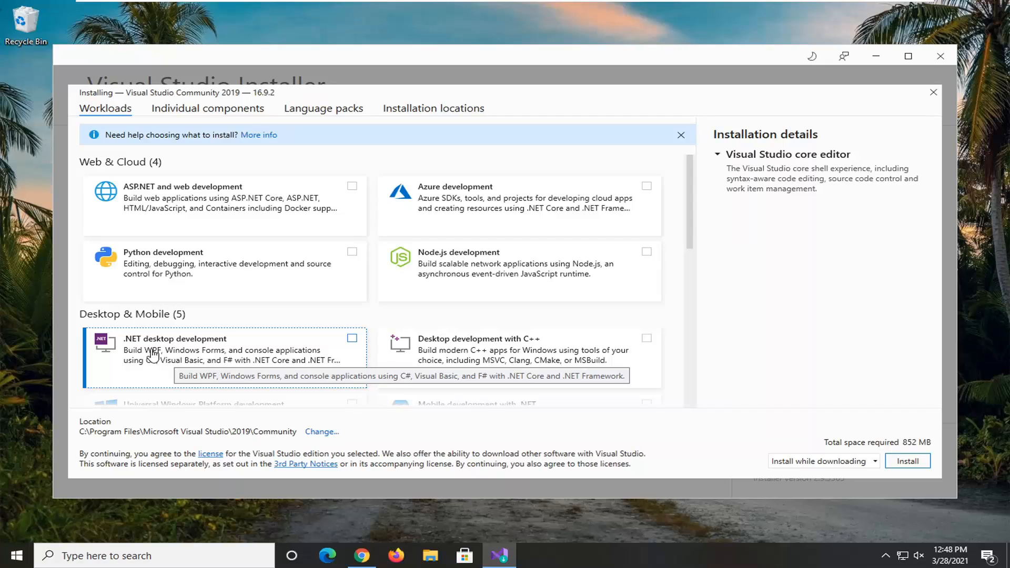
Step: Select the .NET desktop development workload for Visual Studio Community 2019 and start the installation
{"action": "left_click", "coordinate": [183, 361]}
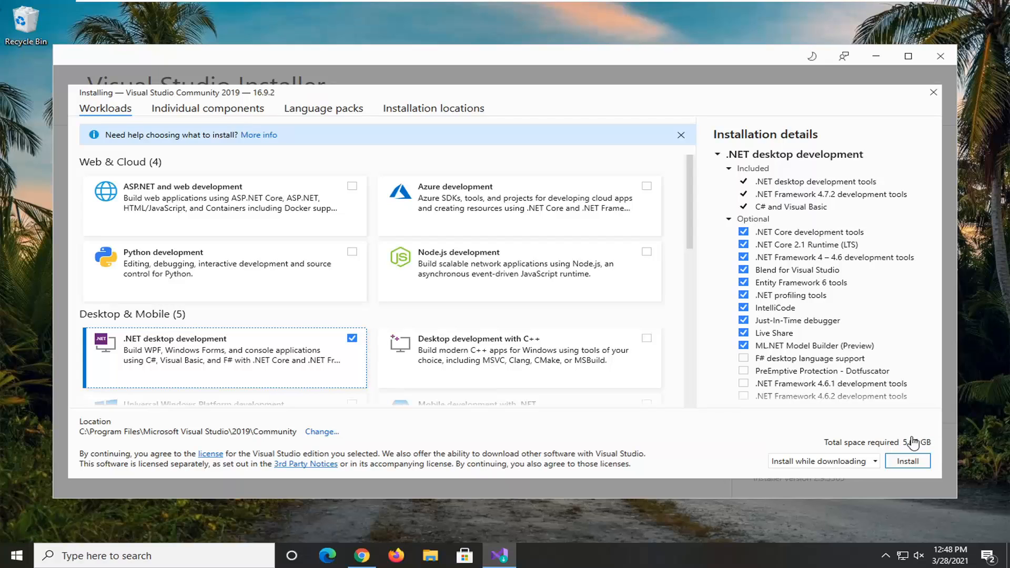
{"action": "left_click", "coordinate": [910, 464]}
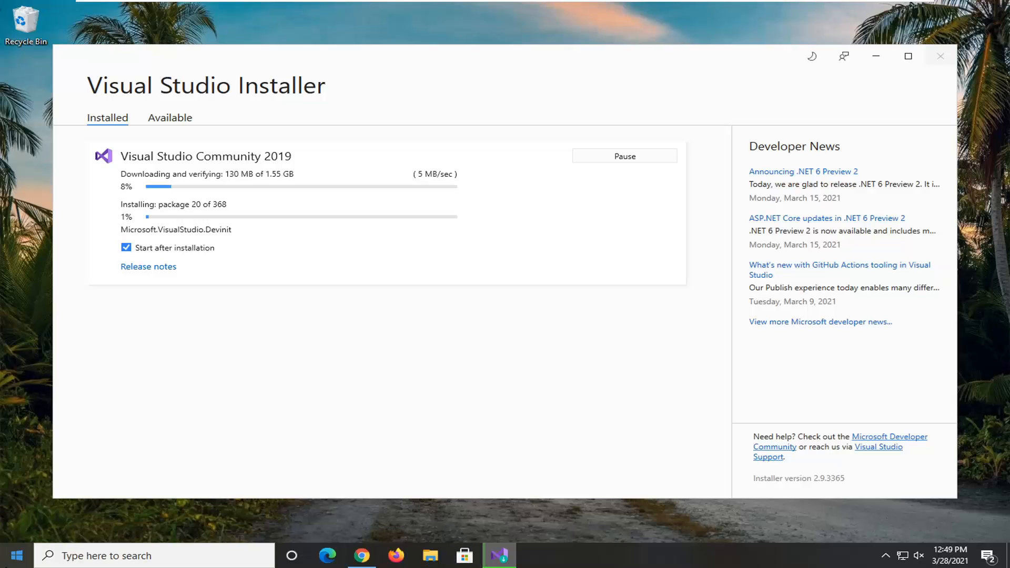
Step: Search Windows for "features" and open Turn Windows features on or off
{"action": "left_click", "coordinate": [12, 563]}
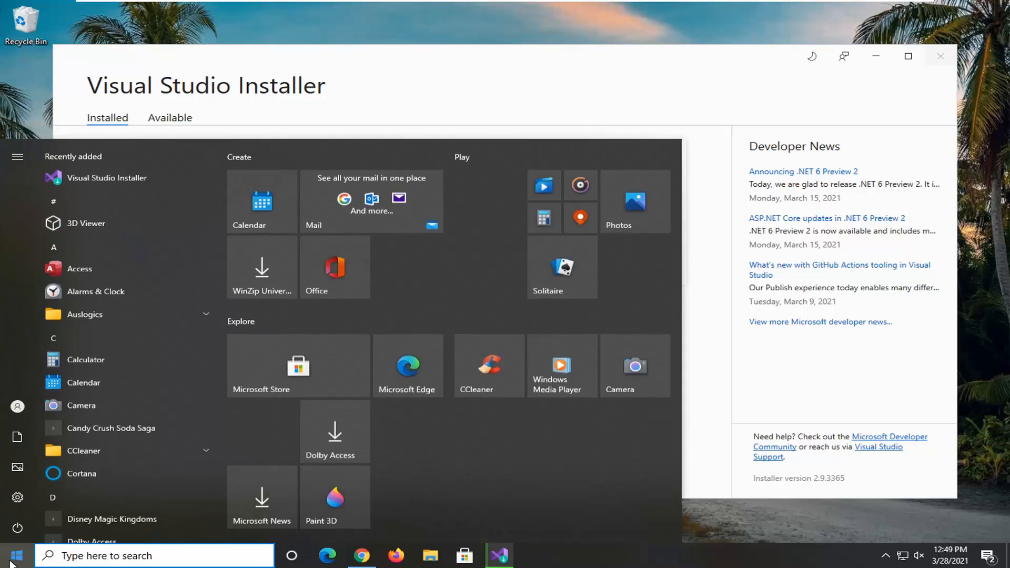
{"action": "type", "text": "features"}
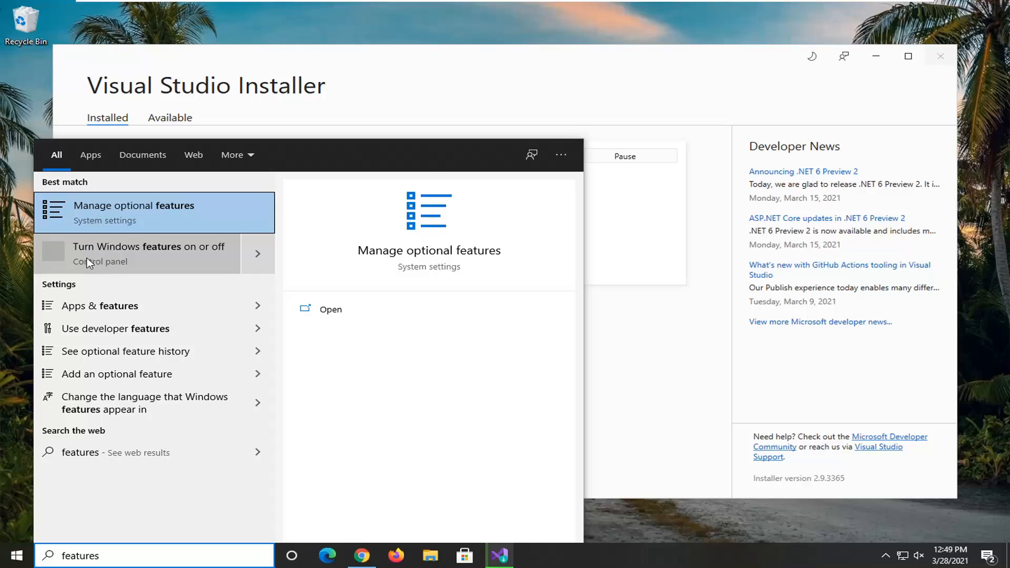
{"action": "left_click", "coordinate": [179, 258]}
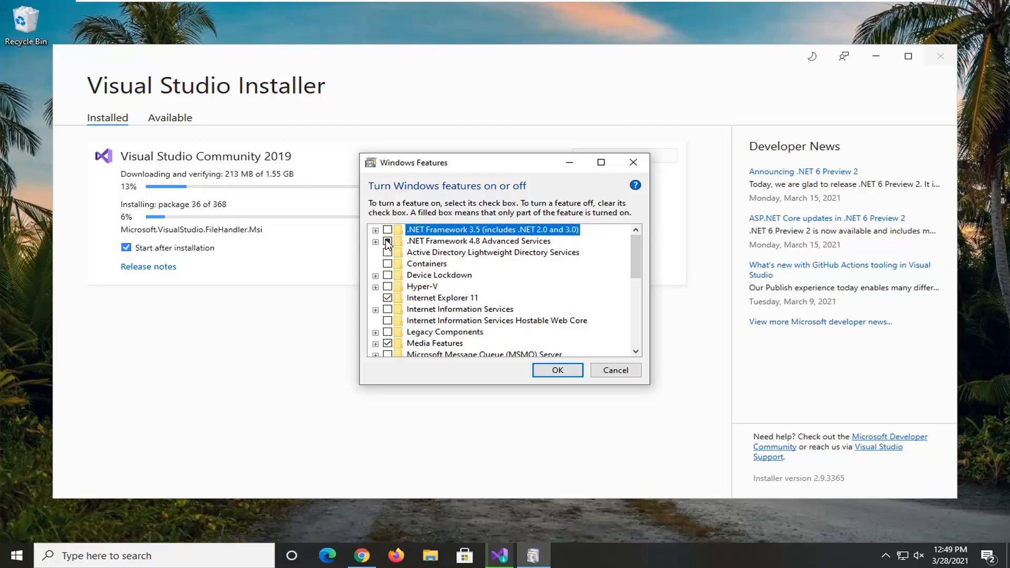
Step: Select .NET Framework 3.5 with its Windows Communication Foundation HTTP and Non-HTTP Activation options, and close Windows Features without applying the selection
{"action": "left_click", "coordinate": [375, 242]}
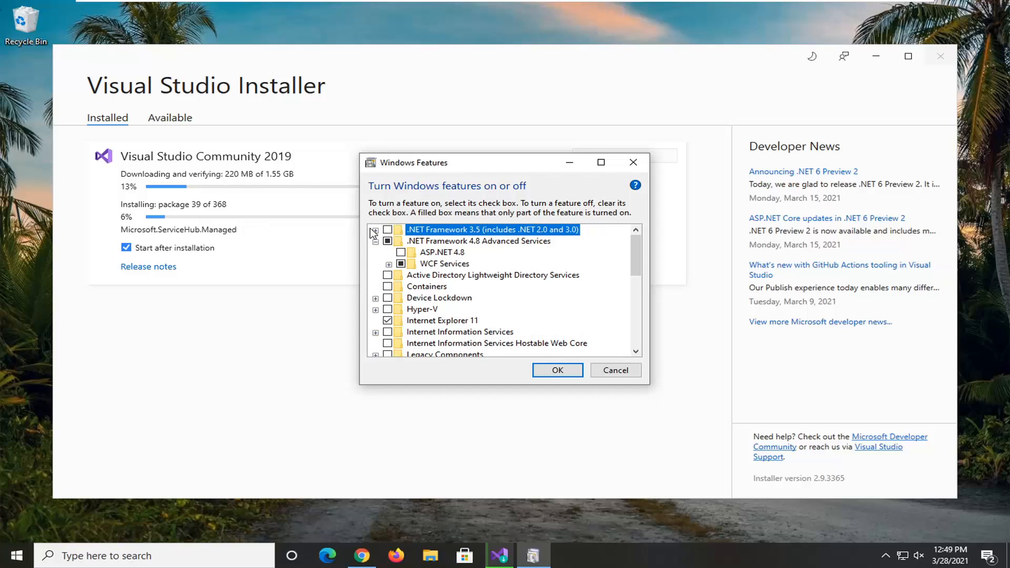
{"action": "left_click", "coordinate": [375, 230]}
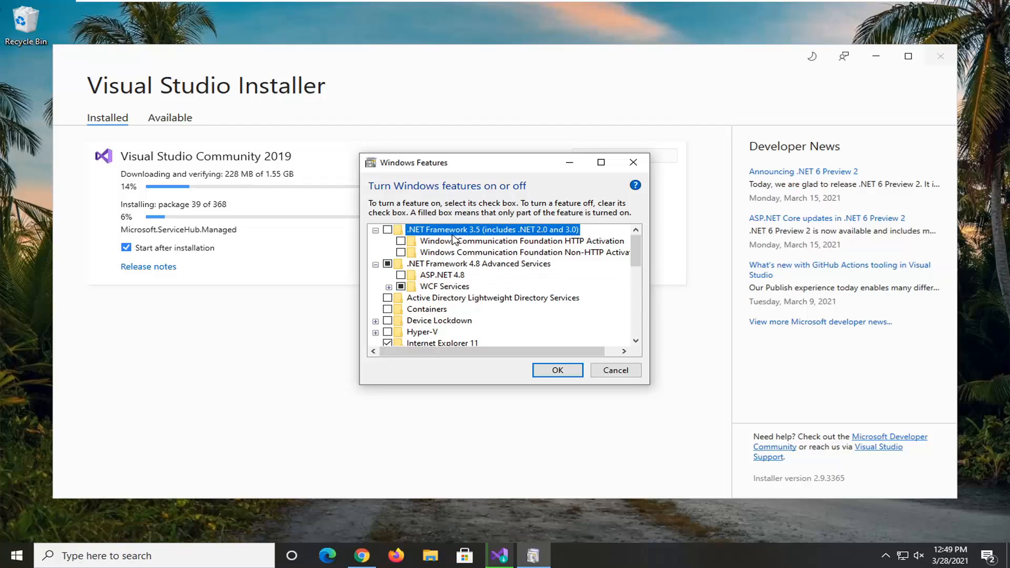
{"action": "left_click", "coordinate": [387, 230]}
{"action": "left_click", "coordinate": [401, 252]}
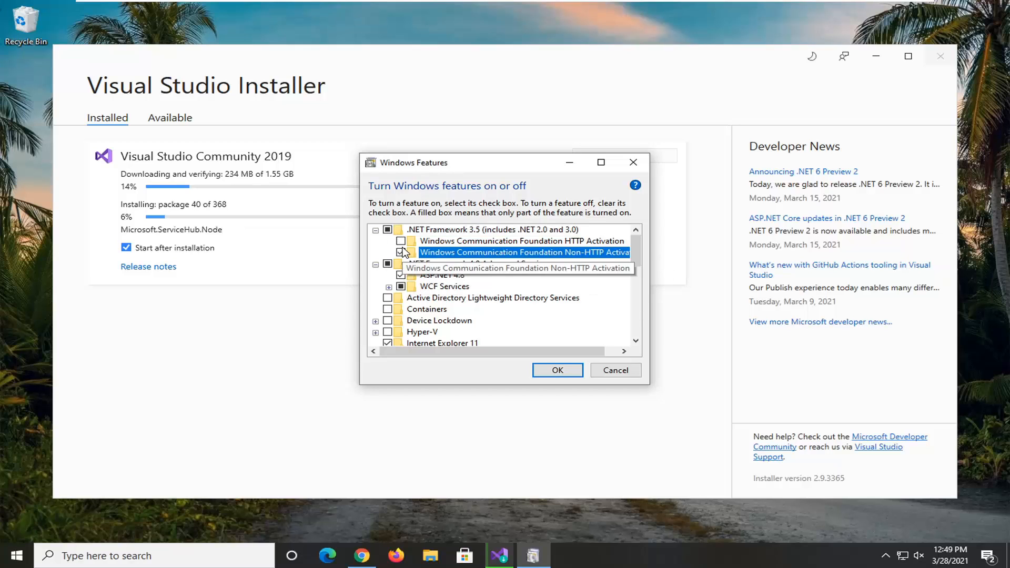
{"action": "left_click", "coordinate": [401, 241]}
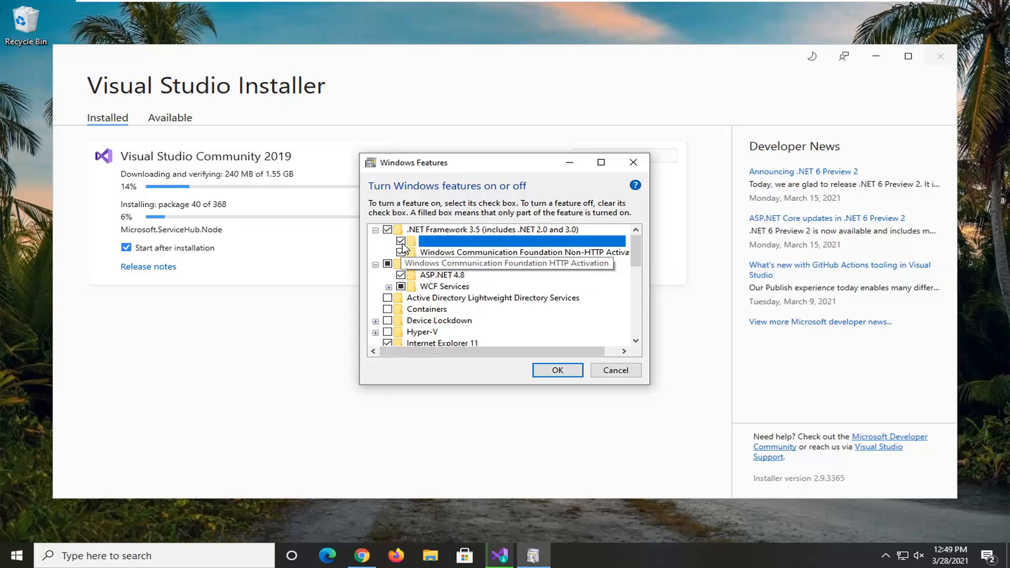
{"action": "left_click", "coordinate": [633, 162]}
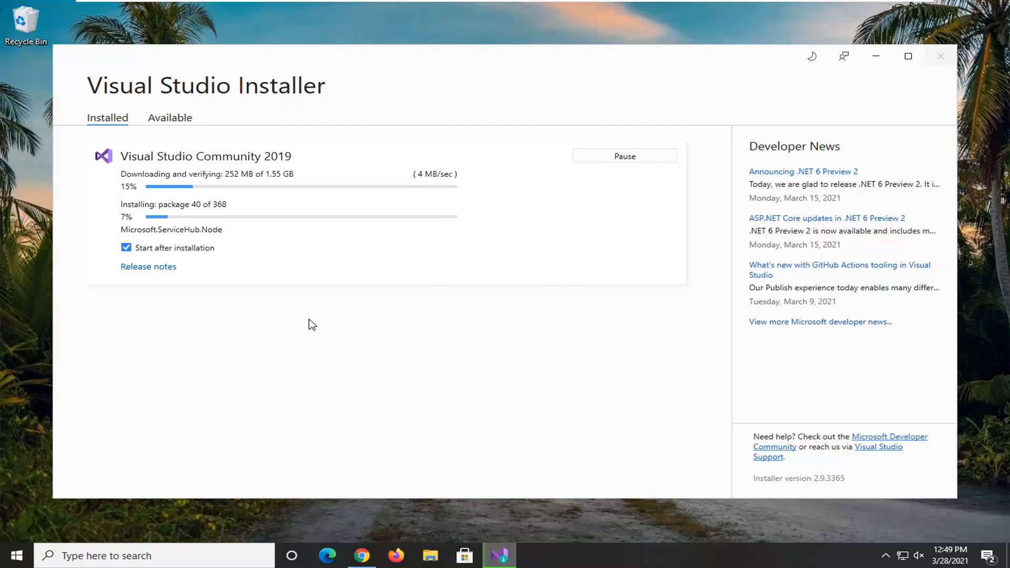